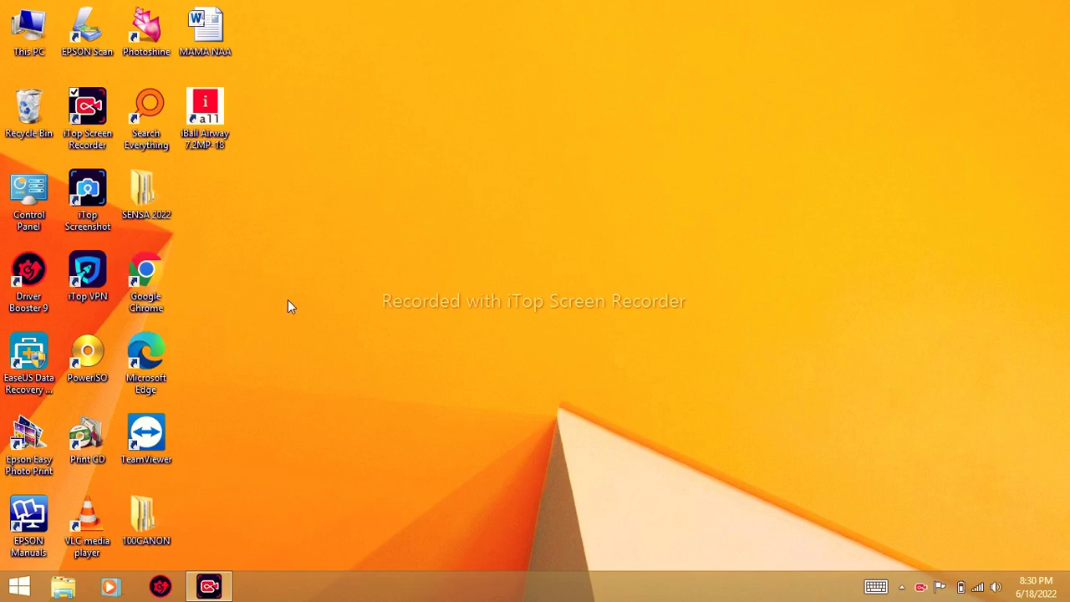
{"action": "double_click", "coordinate": [150, 273]}
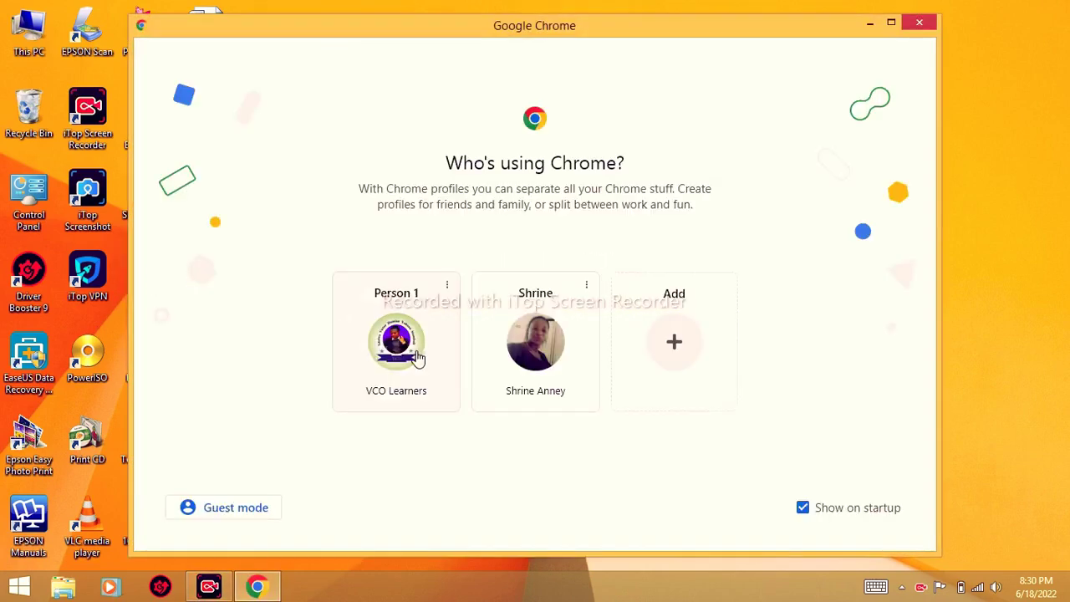
{"action": "left_click", "coordinate": [418, 359]}
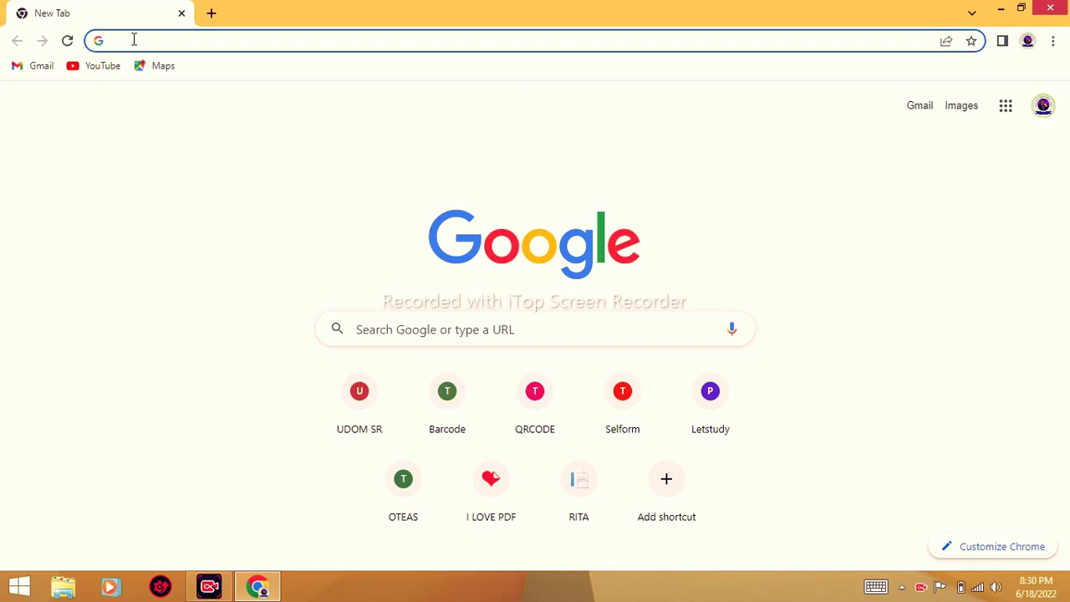
{"action": "type", "text": "htt"}
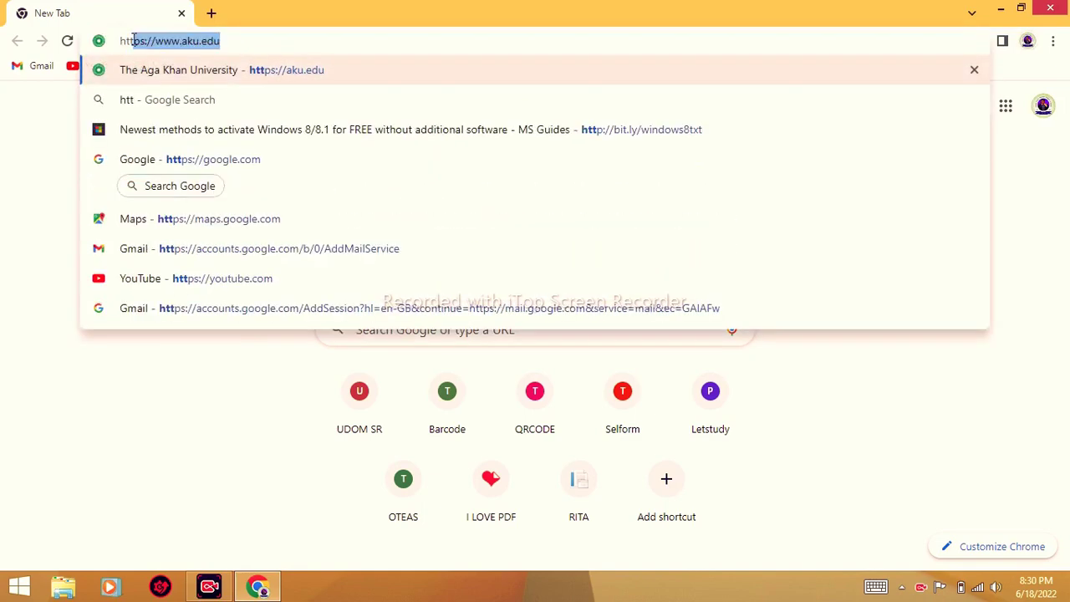
{"action": "type", "text": "p://"}
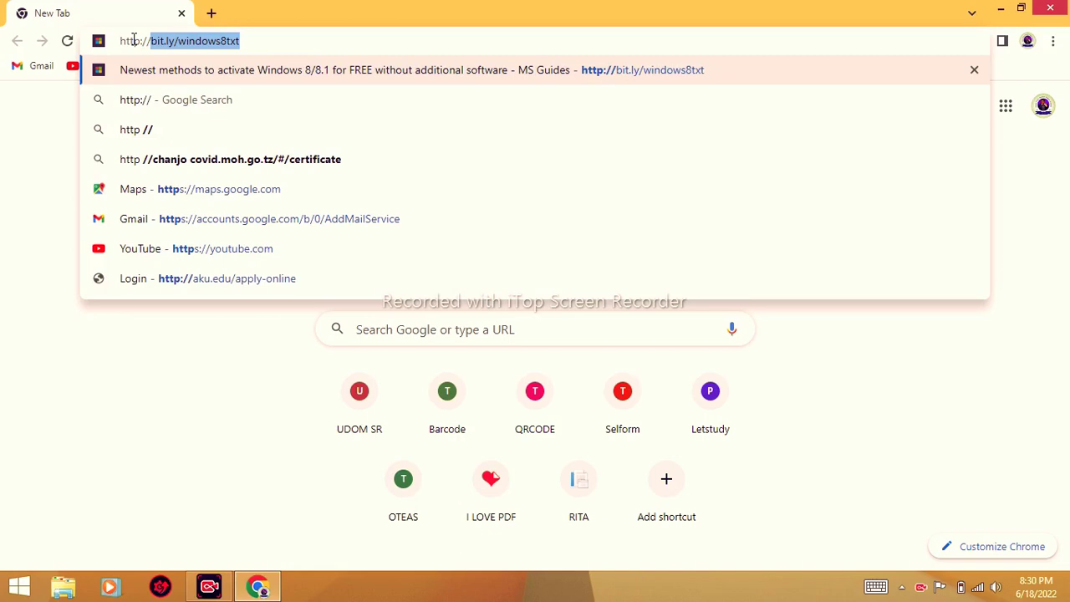
{"action": "type", "text": "bi"}
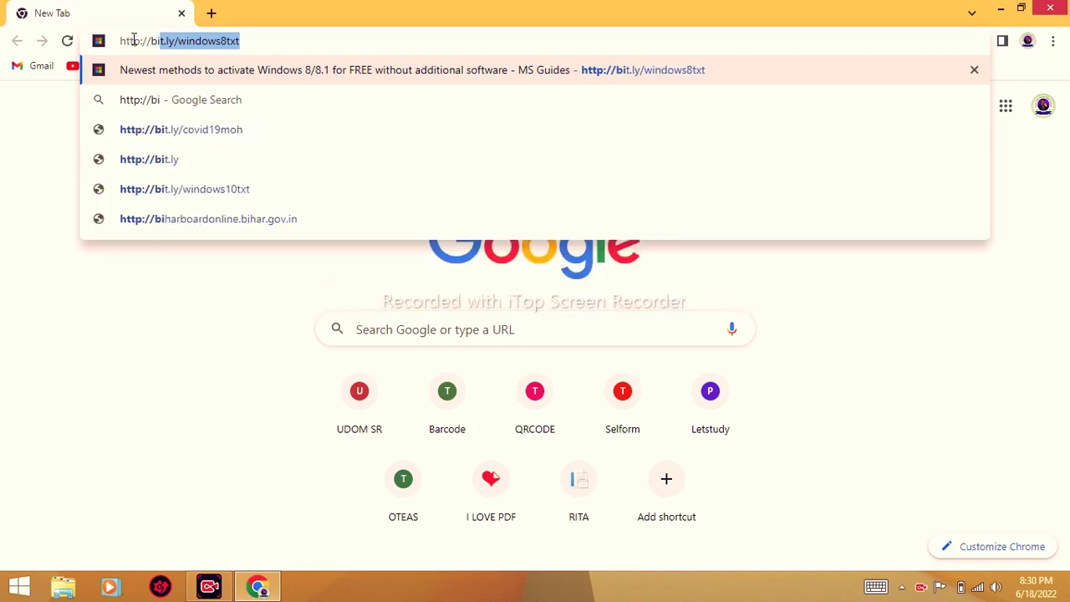
{"action": "type", "text": "t."}
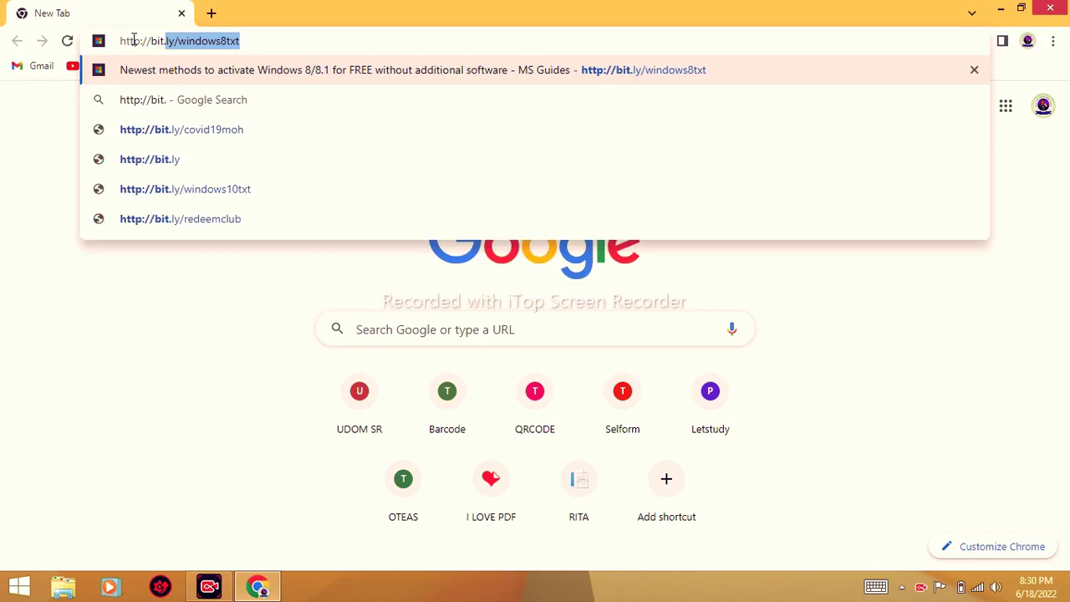
{"action": "type", "text": "ly"}
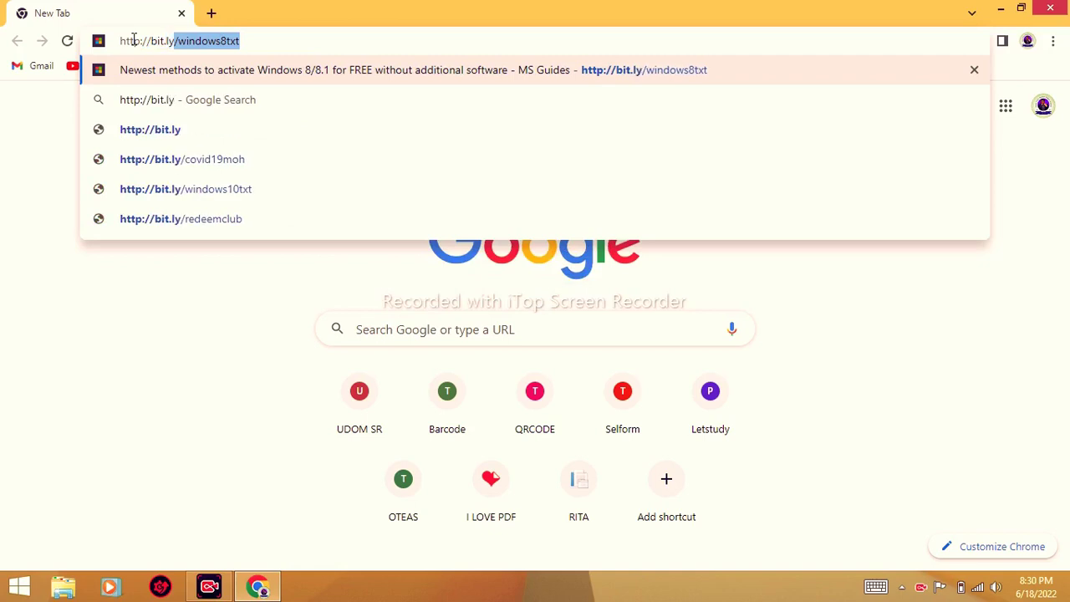
{"action": "type", "text": "/win"}
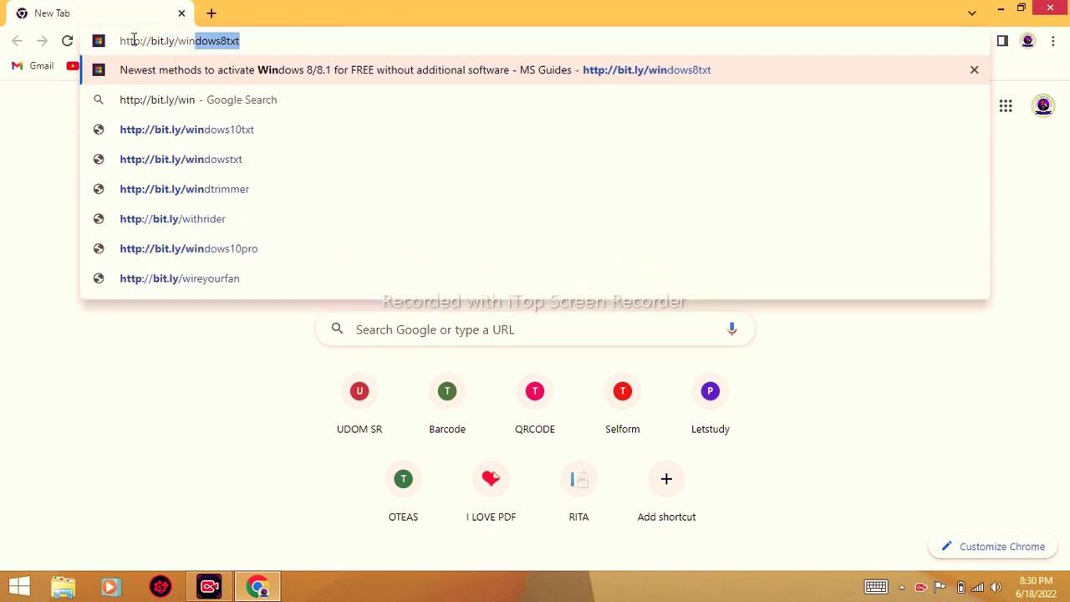
{"action": "type", "text": "dows"}
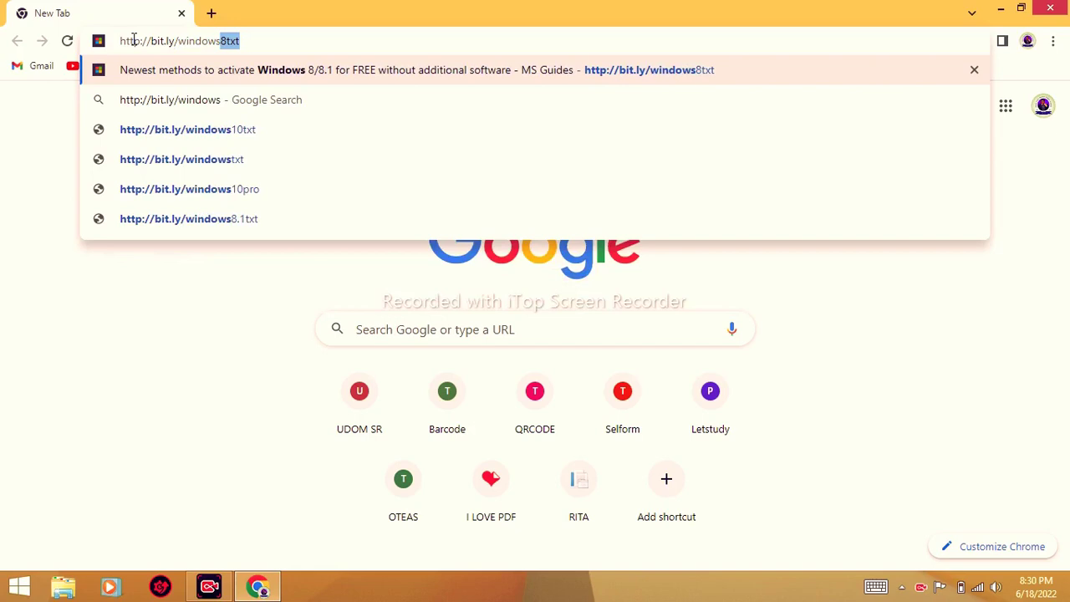
{"action": "type", "text": "8"}
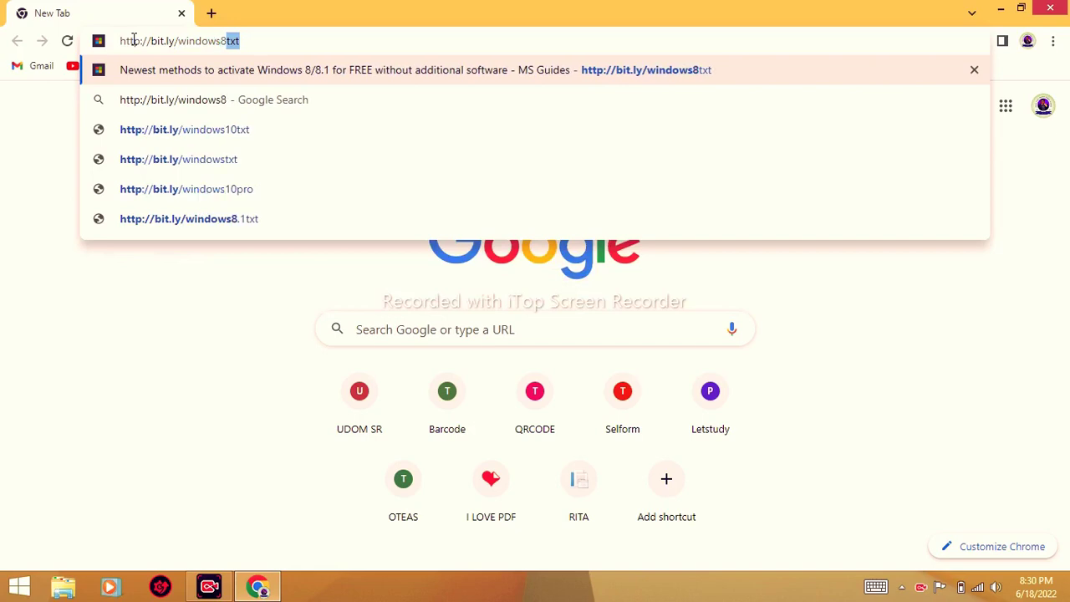
{"action": "type", "text": "txt"}
{"action": "key", "text": "Return"}
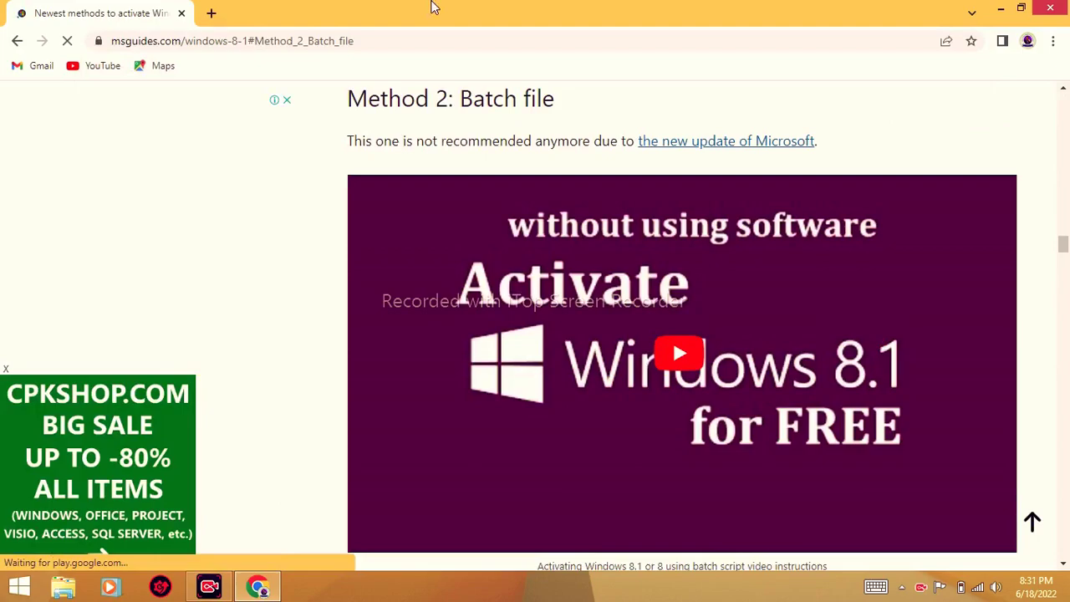
Step: Scroll down to the Step 1 batch activation code and select the whole listing
{"action": "scroll", "coordinate": [438, 223], "scroll_direction": "down", "scroll_amount": 2}
{"action": "scroll", "coordinate": [682, 326], "scroll_direction": "down", "scroll_amount": 2}
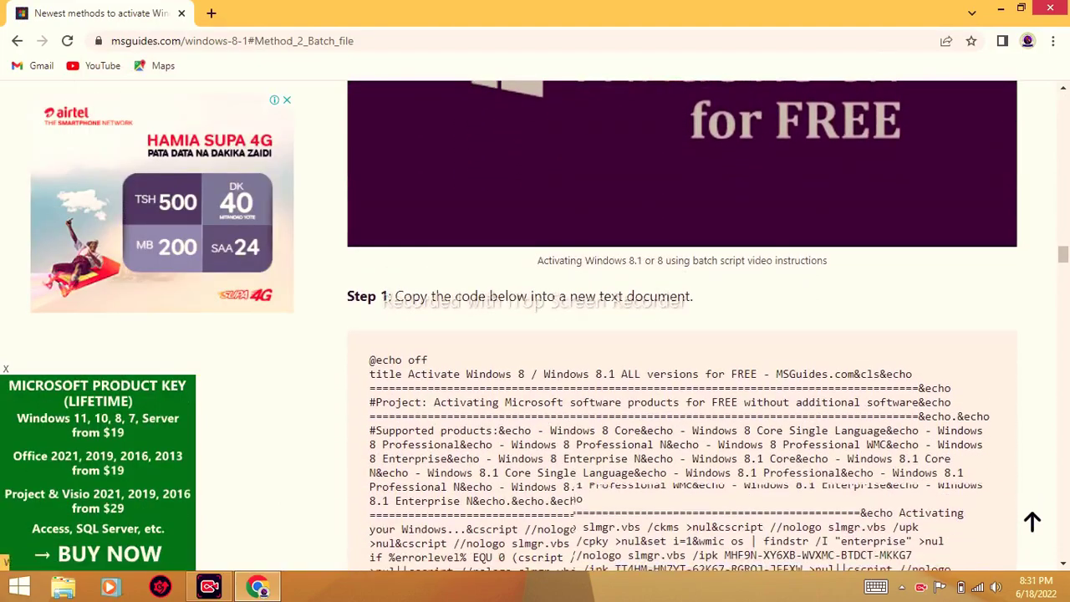
{"action": "scroll", "coordinate": [682, 326], "scroll_direction": "down", "scroll_amount": 2}
{"action": "scroll", "coordinate": [682, 326], "scroll_direction": "down", "scroll_amount": 1}
{"action": "scroll", "coordinate": [682, 326], "scroll_direction": "down", "scroll_amount": 1}
{"action": "scroll", "coordinate": [679, 326], "scroll_direction": "down", "scroll_amount": 3}
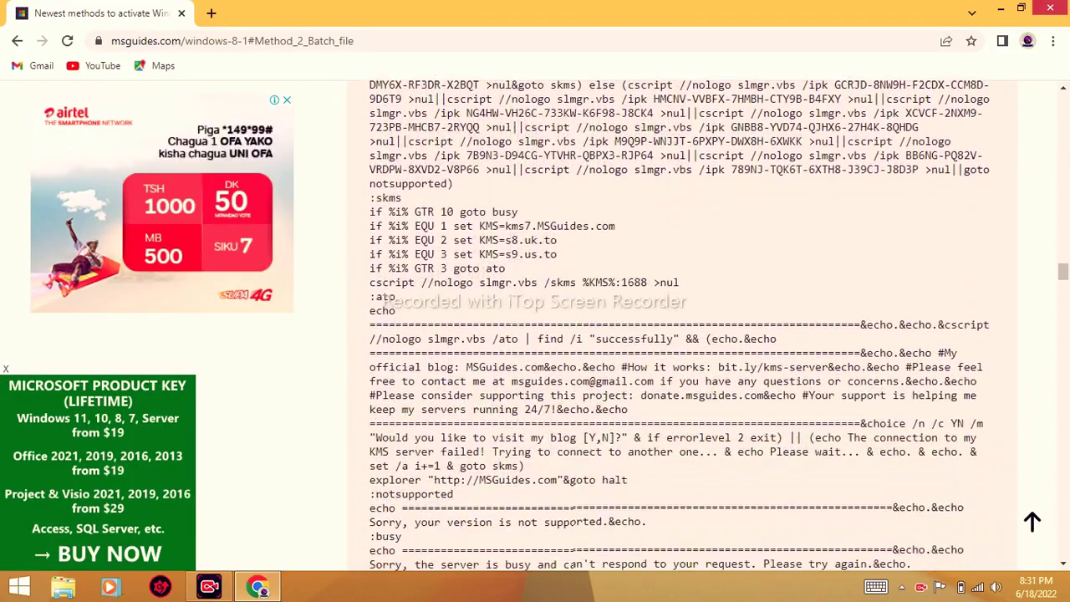
{"action": "scroll", "coordinate": [680, 326], "scroll_direction": "up", "scroll_amount": 3}
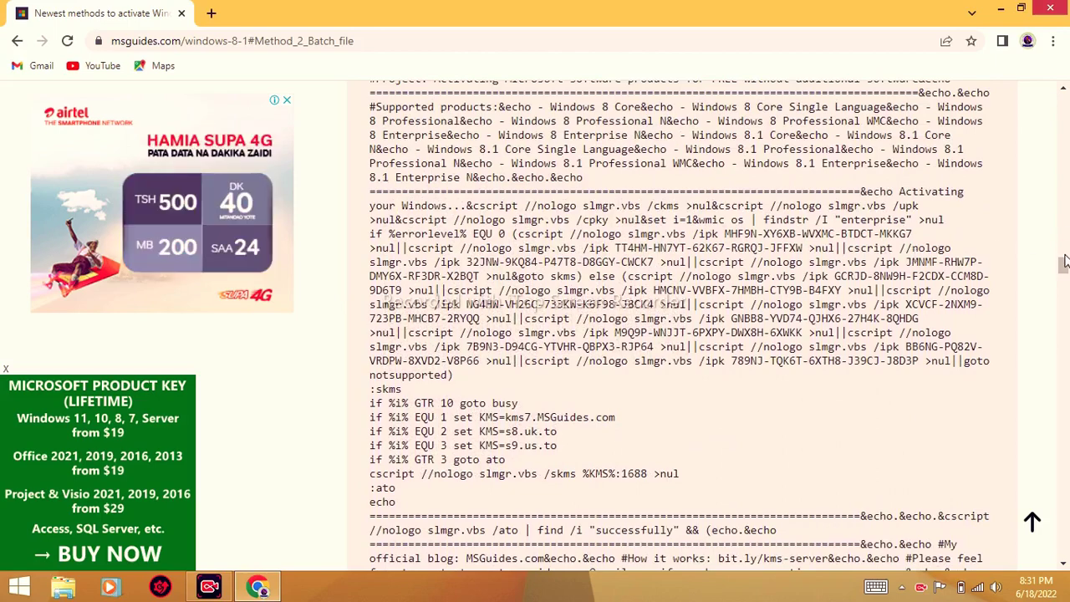
{"action": "left_click_drag", "start_coordinate": [1064, 267], "coordinate": [1064, 257]}
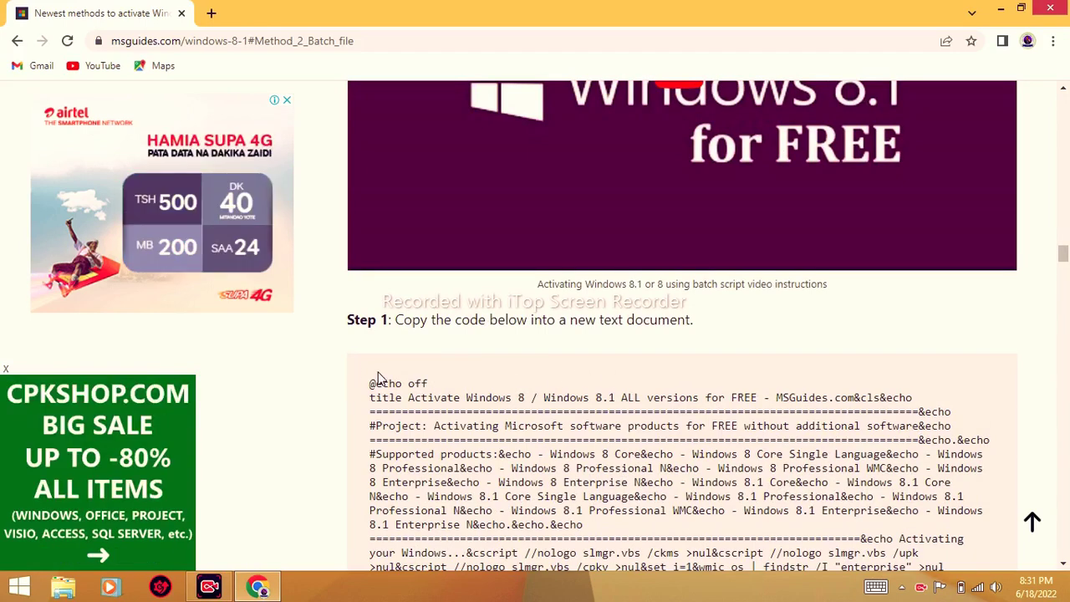
{"action": "left_click_drag", "start_coordinate": [370, 383], "coordinate": [944, 566]}
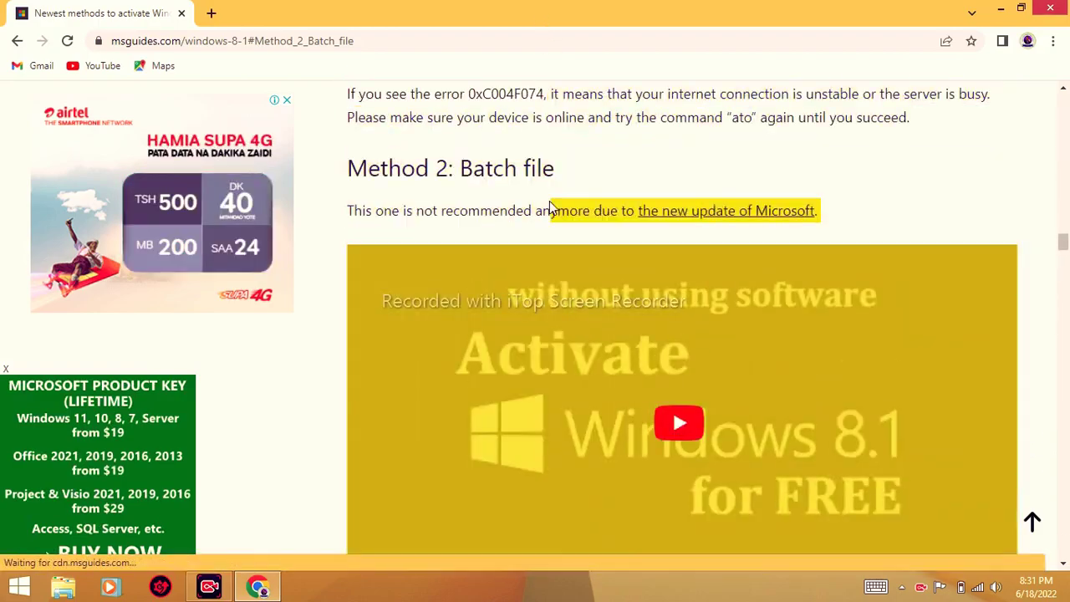
{"action": "mouse_move", "coordinate": [945, 566]}
{"action": "left_mouse_down"}
{"action": "mouse_move", "coordinate": [525, 452]}
{"action": "mouse_move", "coordinate": [448, 147]}
{"action": "left_mouse_up"}
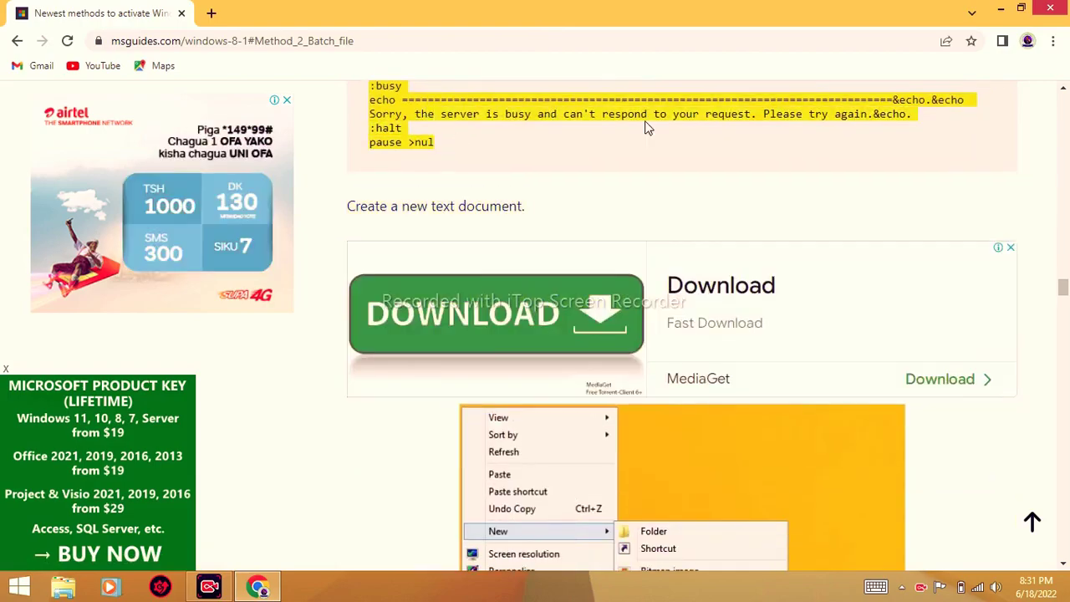
Step: Copy the selected script to the clipboard and minimize Chrome to show the desktop
{"action": "left_click_drag", "start_coordinate": [1063, 289], "coordinate": [1063, 257]}
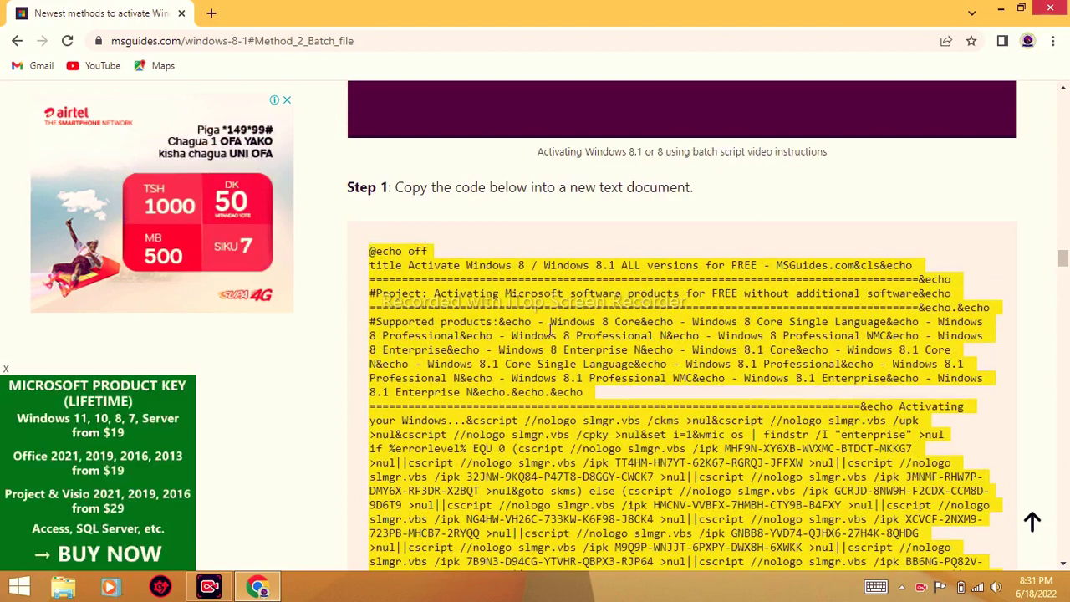
{"action": "right_click", "coordinate": [549, 328]}
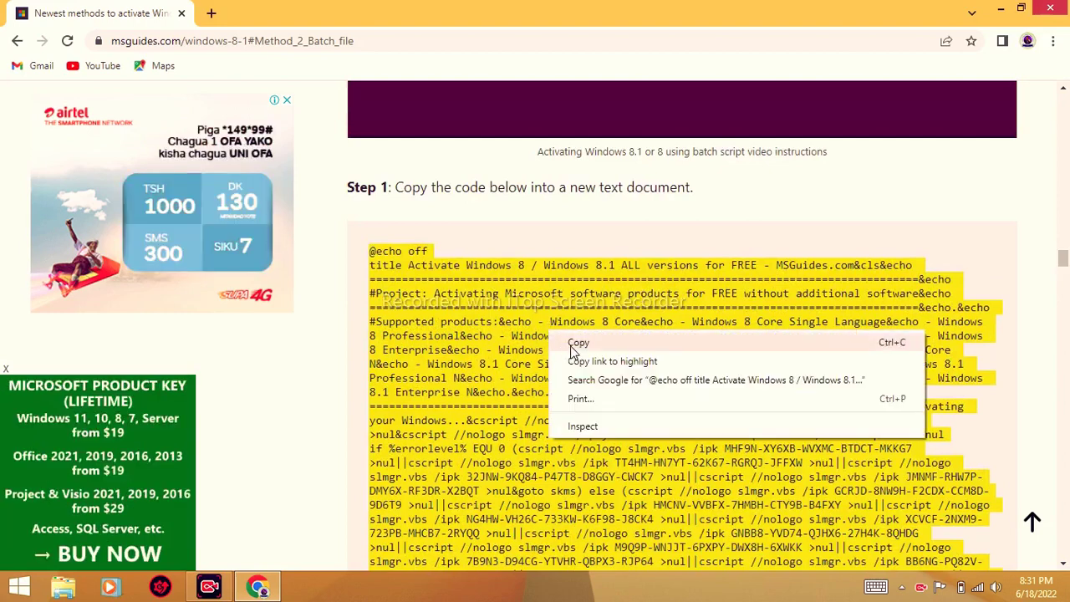
{"action": "left_click", "coordinate": [569, 345]}
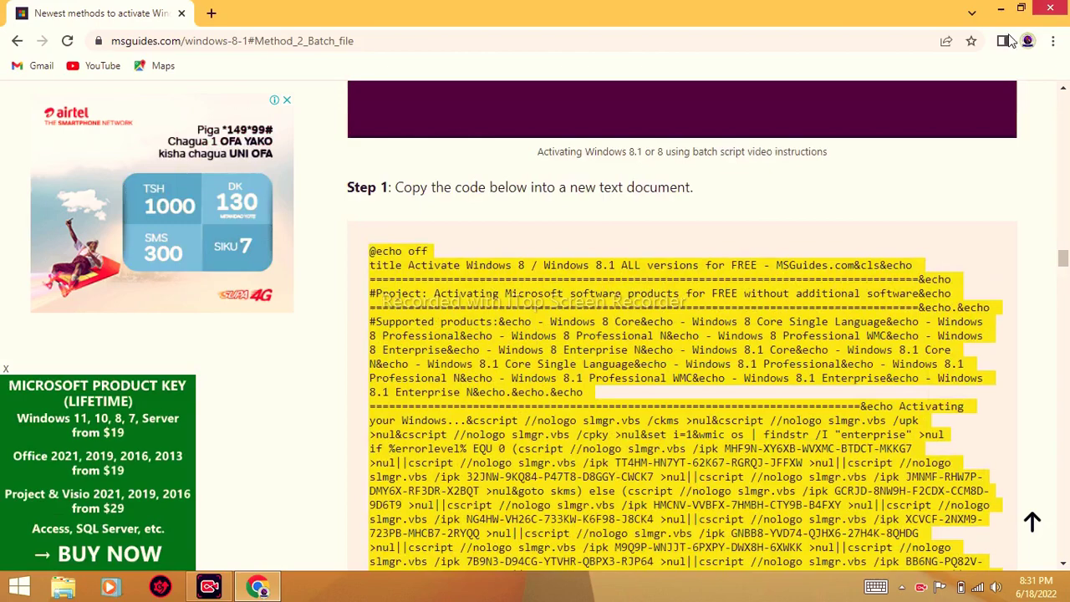
{"action": "left_click", "coordinate": [1001, 11]}
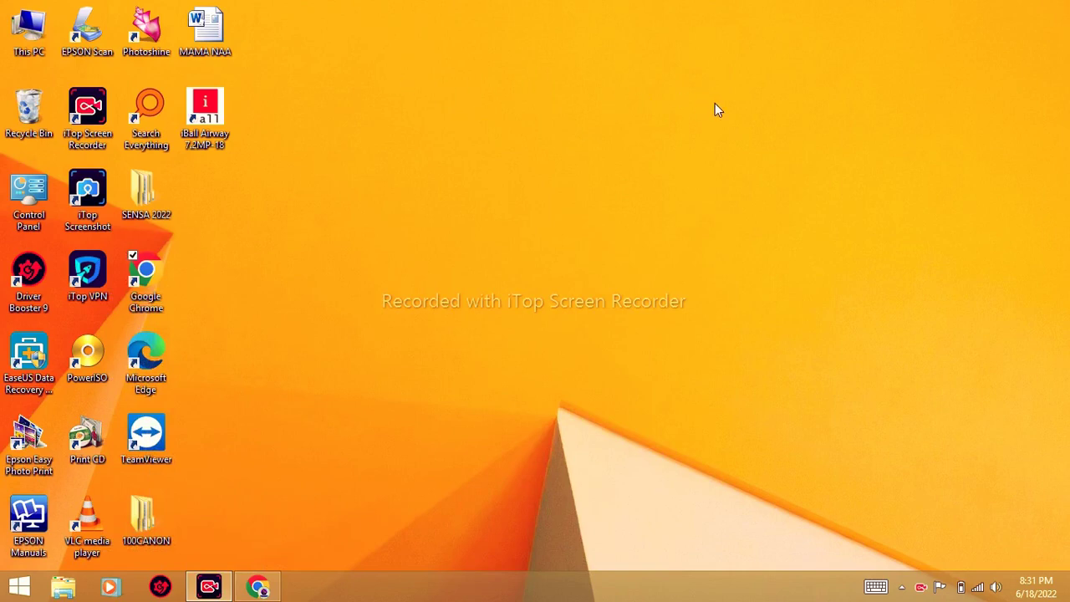
Step: Create a desktop text file named 'New Text Document' and open it in Notepad
{"action": "right_click", "coordinate": [499, 109]}
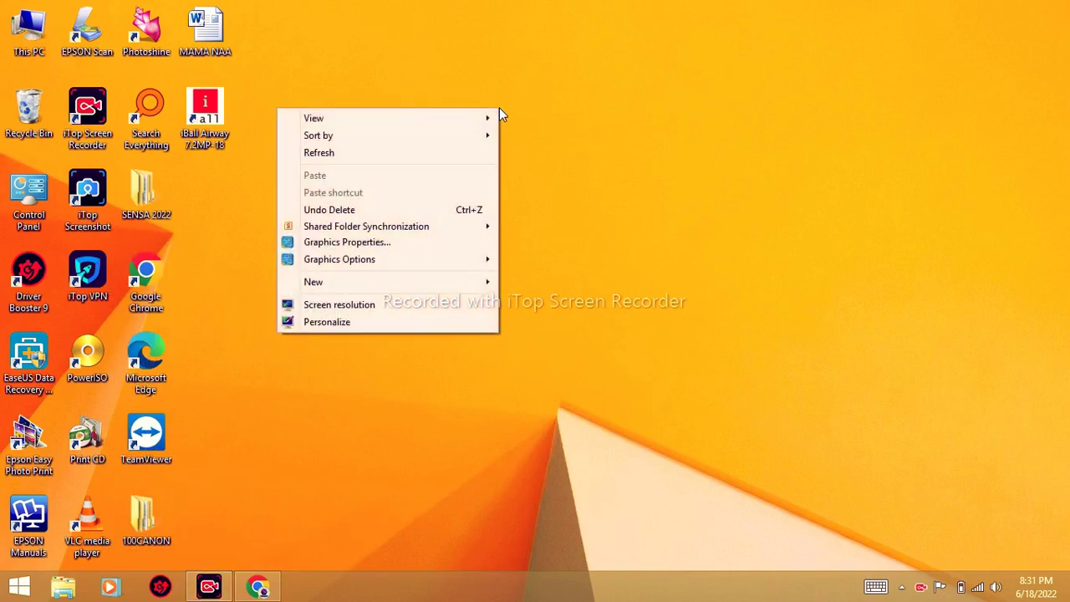
{"action": "mouse_move", "coordinate": [388, 282]}
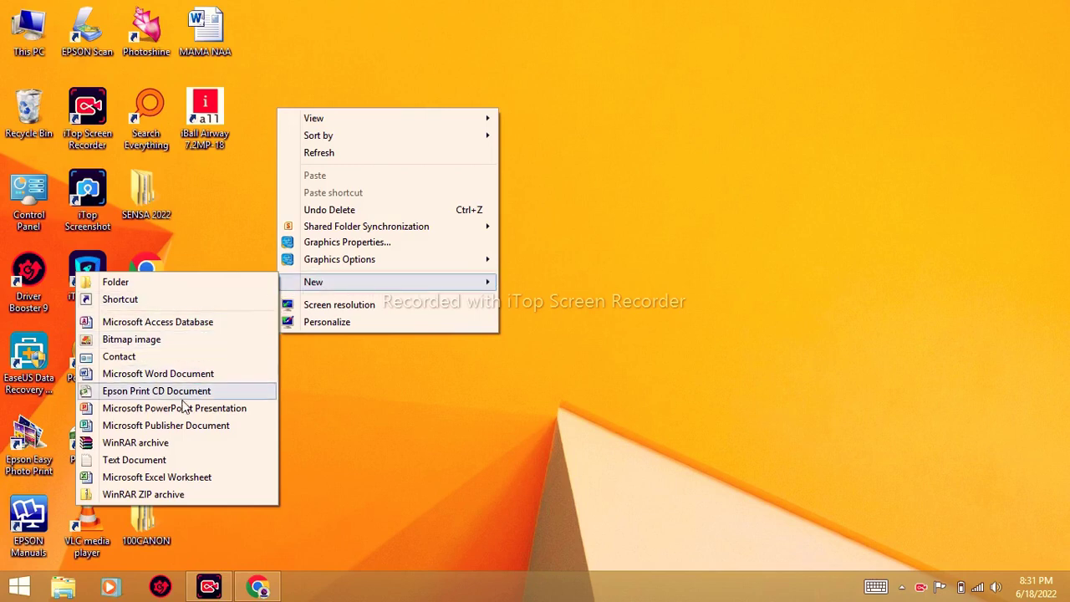
{"action": "left_click", "coordinate": [161, 461]}
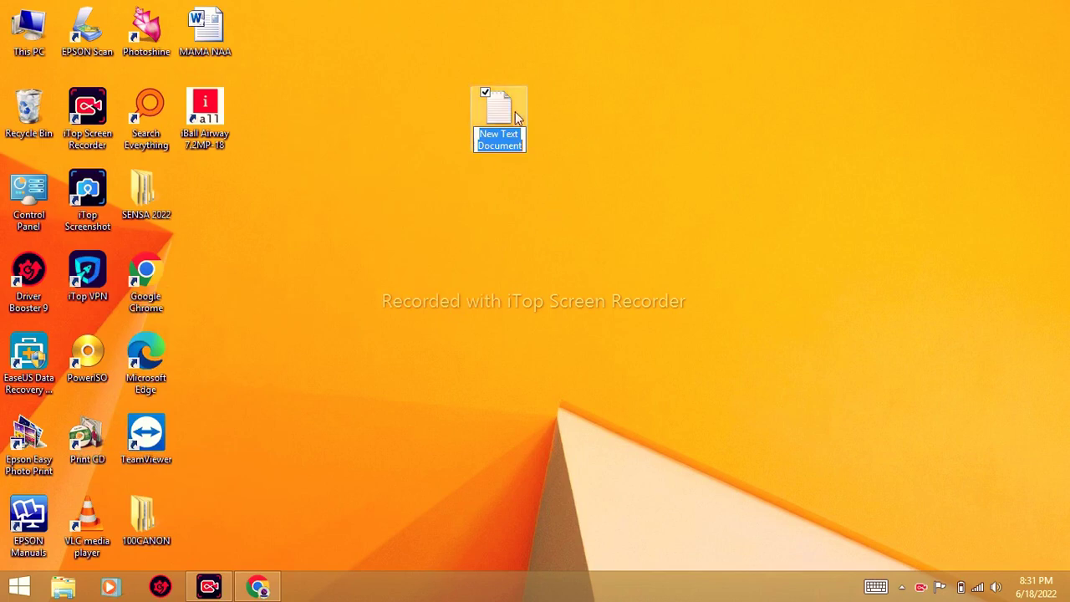
{"action": "key", "text": "Return"}
{"action": "double_click", "coordinate": [503, 115]}
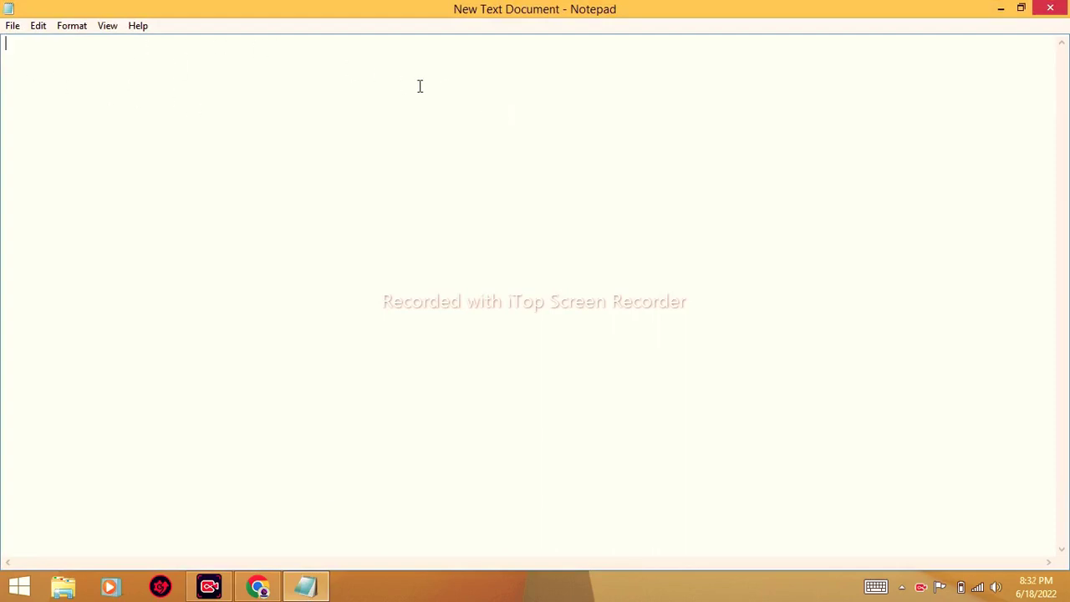
Step: Paste the activation script into Notepad and save it to the desktop as 1click.cmd
{"action": "right_click", "coordinate": [16, 53]}
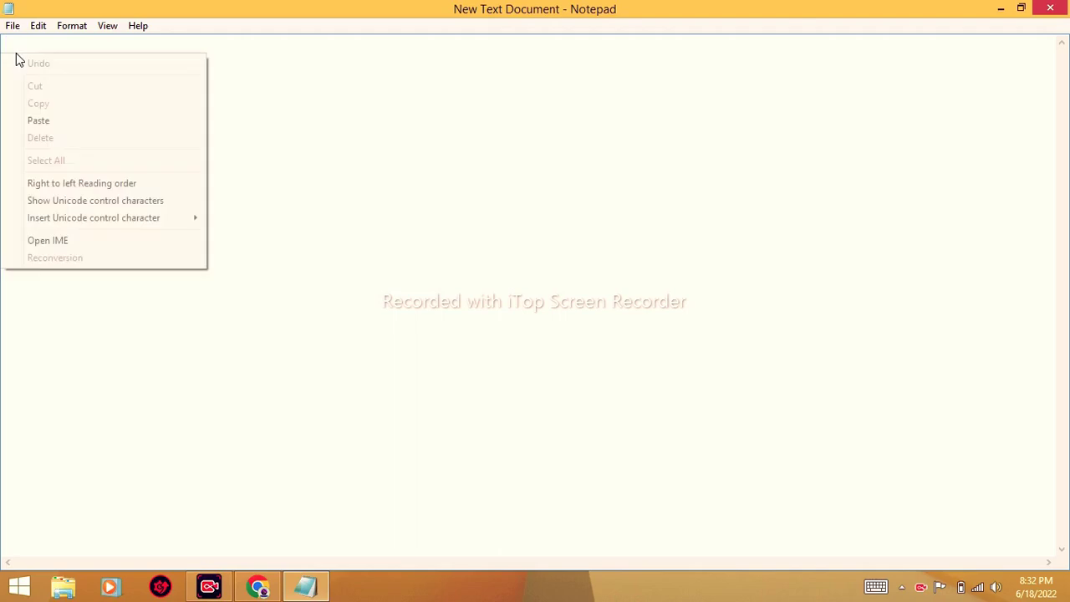
{"action": "left_click", "coordinate": [52, 119]}
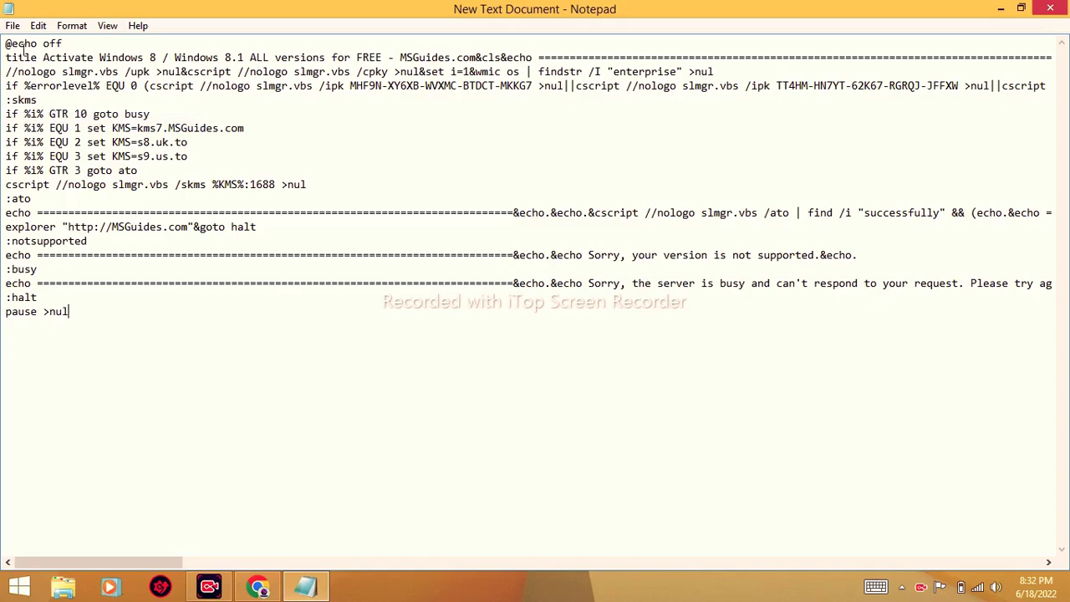
{"action": "left_click", "coordinate": [15, 32]}
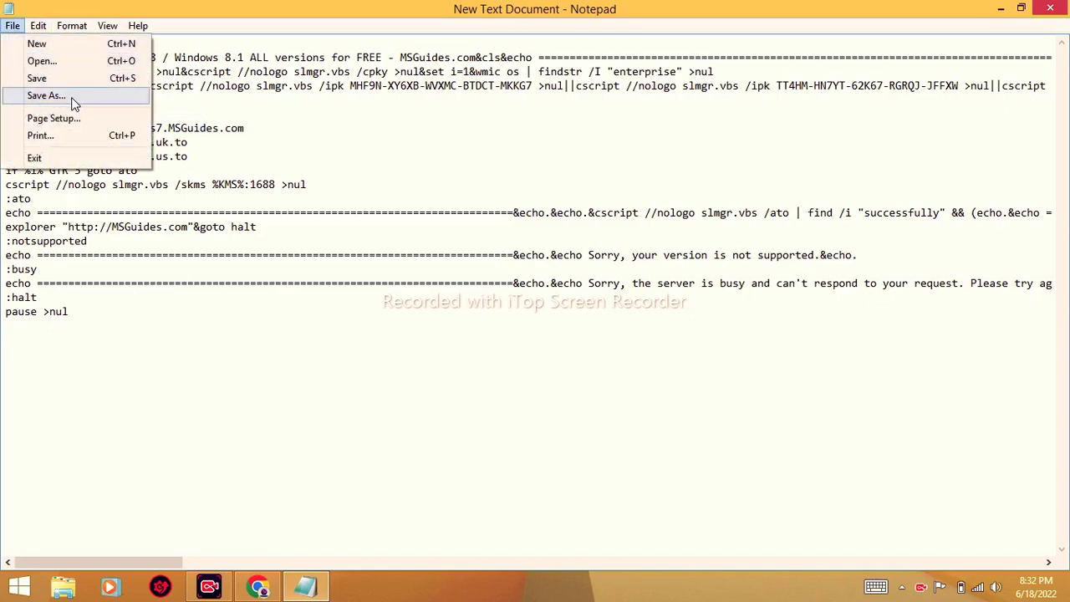
{"action": "left_click", "coordinate": [46, 95]}
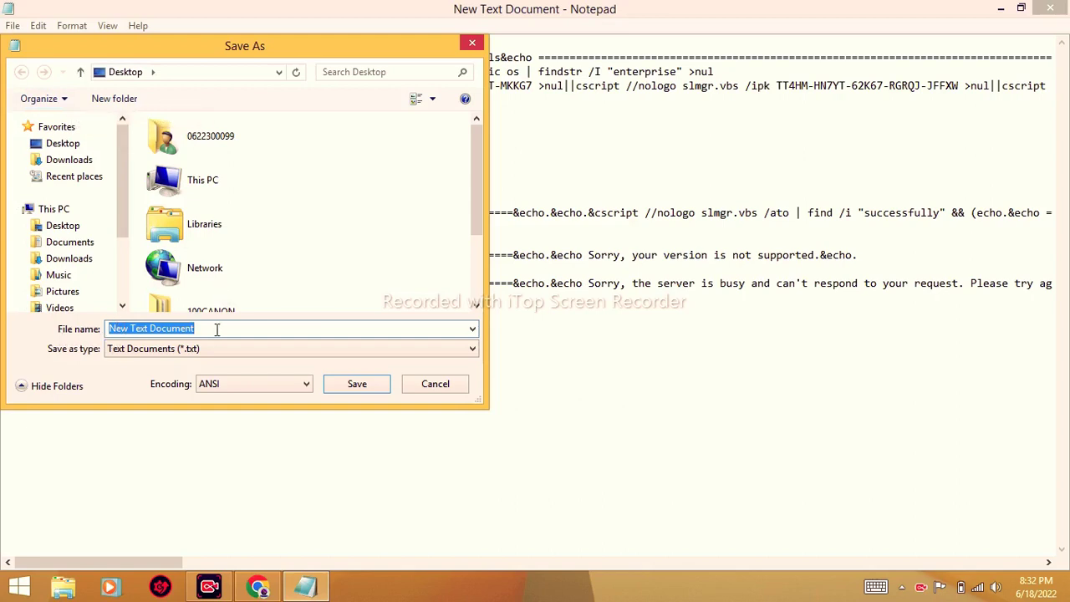
{"action": "type", "text": "1"}
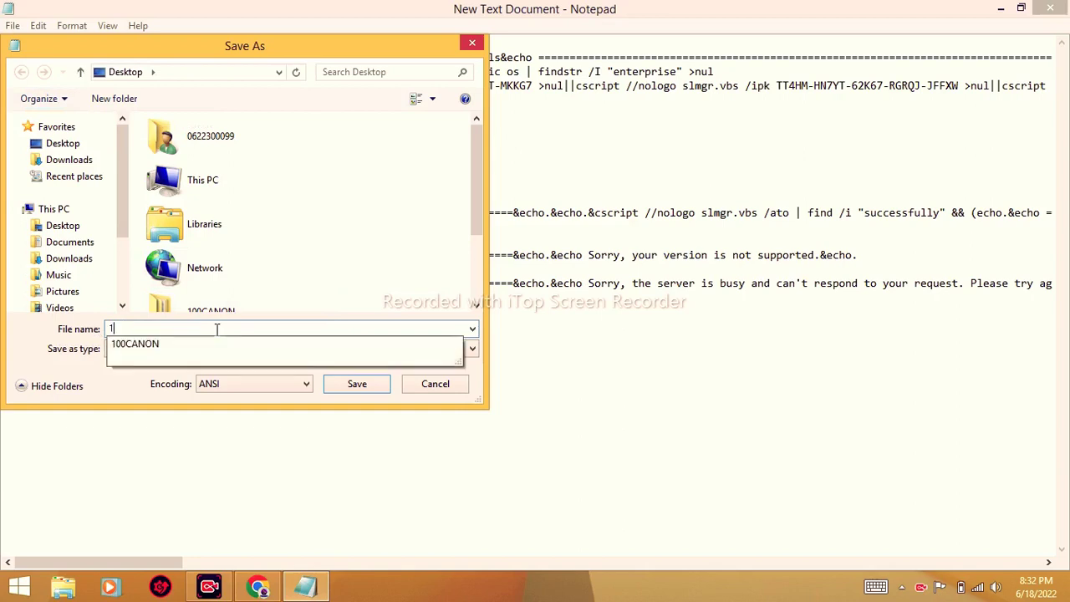
{"action": "type", "text": "cl"}
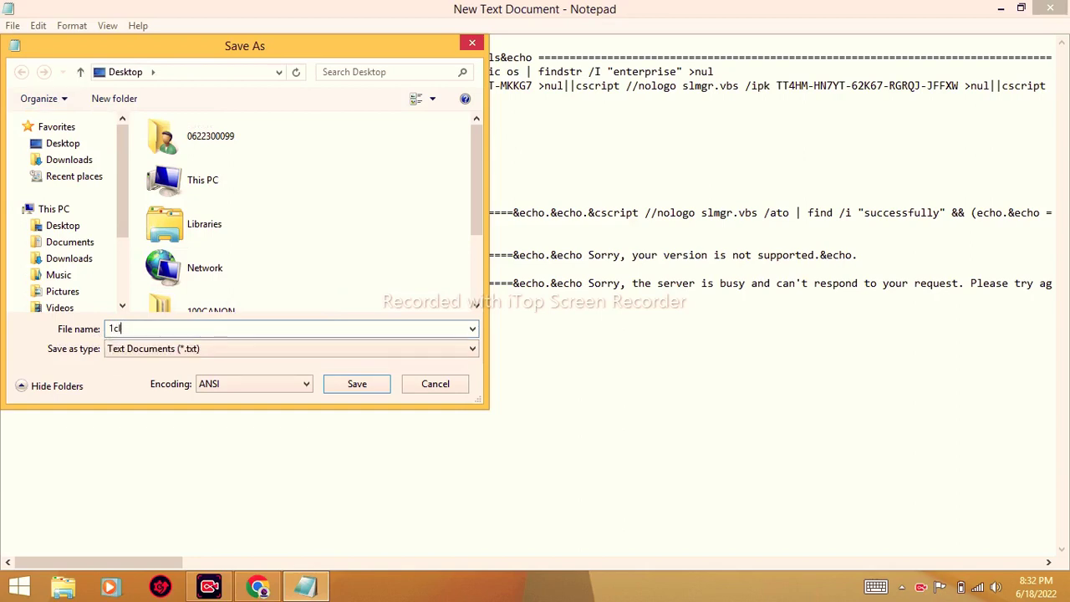
{"action": "type", "text": "ick"}
{"action": "type", "text": ".cmd"}
{"action": "left_click", "coordinate": [372, 385]}
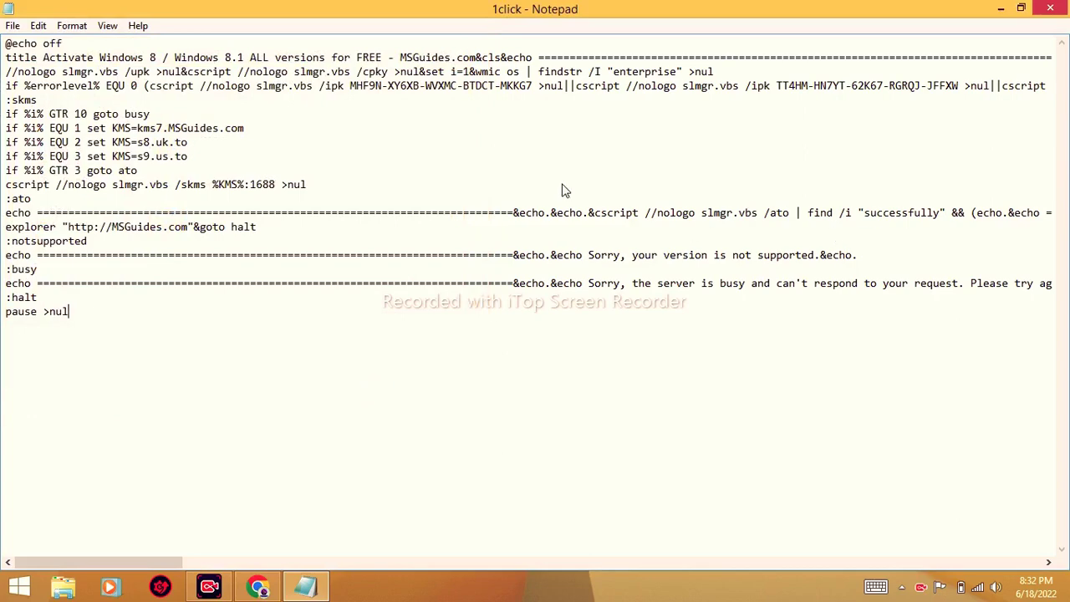
Step: Close Notepad, run 1click.cmd normally, and close the console after its unsupported-version and busy-server errors
{"action": "left_click", "coordinate": [1052, 10]}
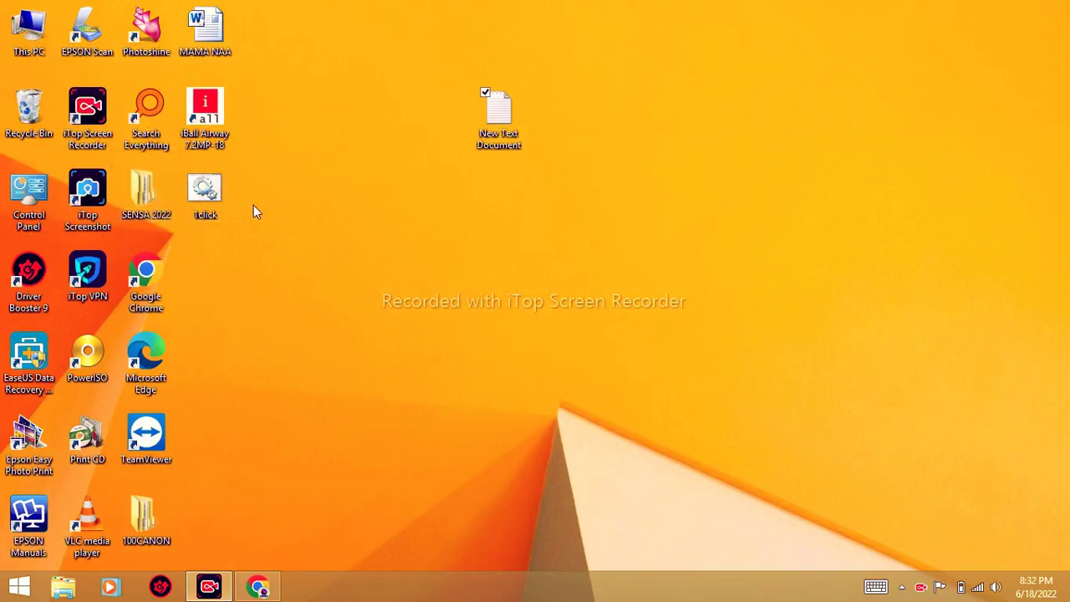
{"action": "left_click", "coordinate": [208, 194]}
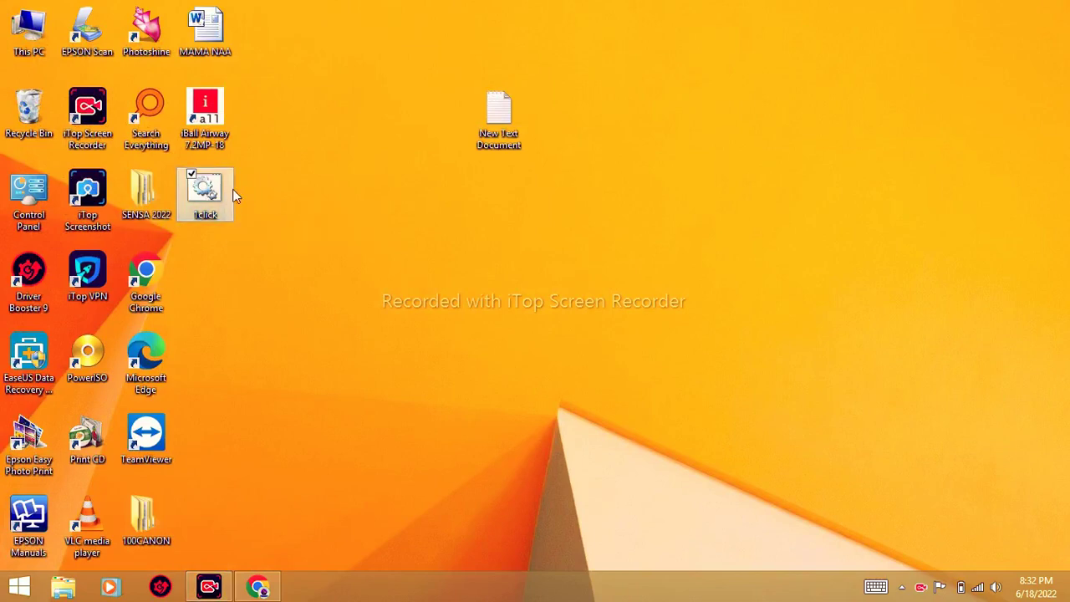
{"action": "mouse_move", "coordinate": [205, 190]}
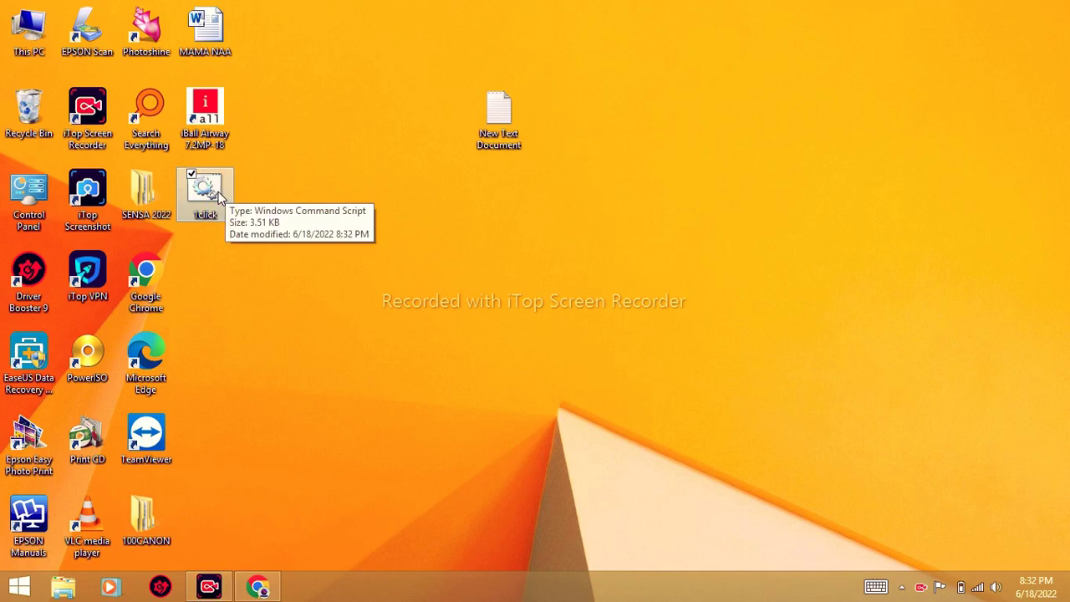
{"action": "double_click", "coordinate": [207, 191]}
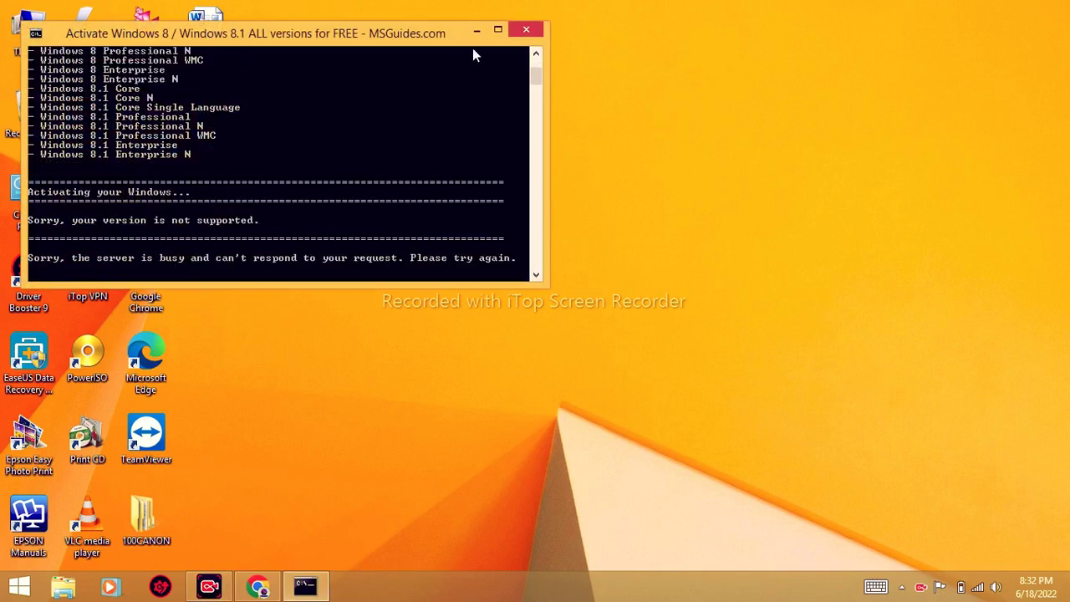
{"action": "left_click", "coordinate": [531, 32]}
Step: Run 1click.cmd as administrator, then close the console once it shows 'Product activated successfully.'
{"action": "right_click", "coordinate": [213, 190]}
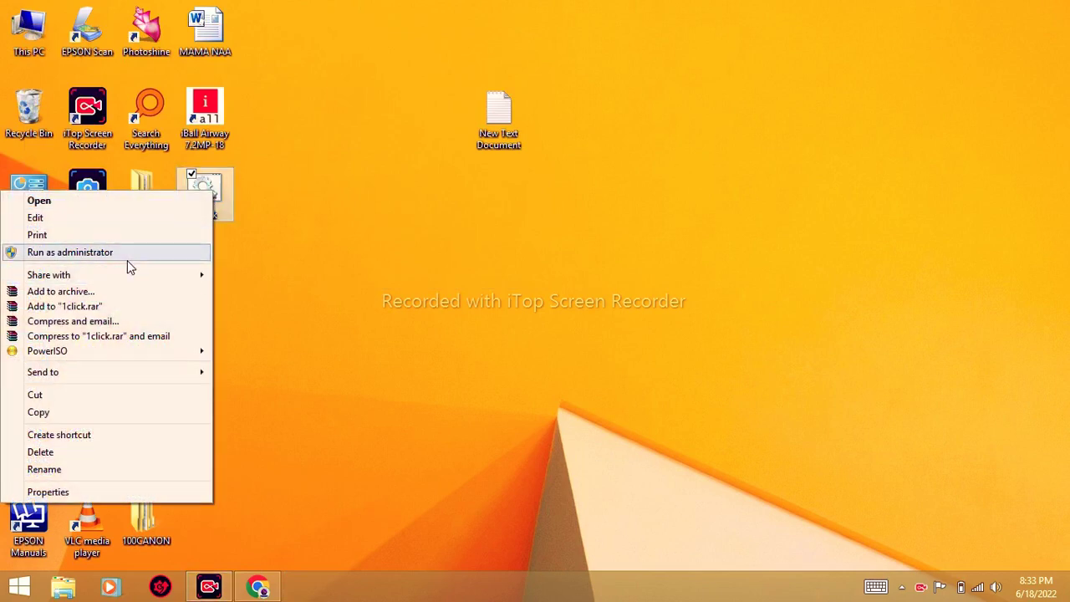
{"action": "left_click", "coordinate": [113, 254]}
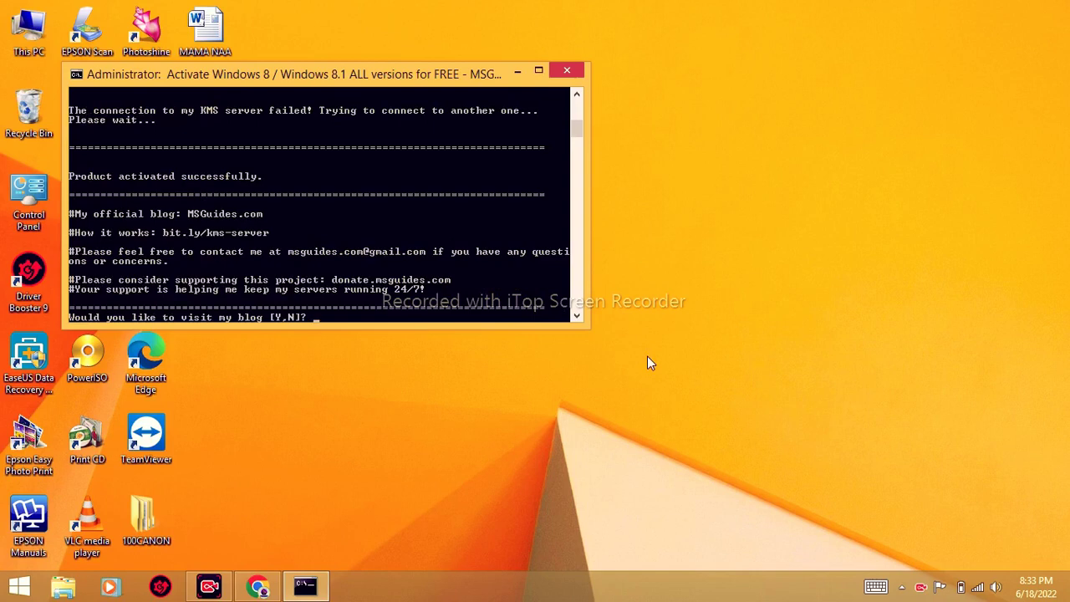
{"action": "left_click", "coordinate": [568, 71]}
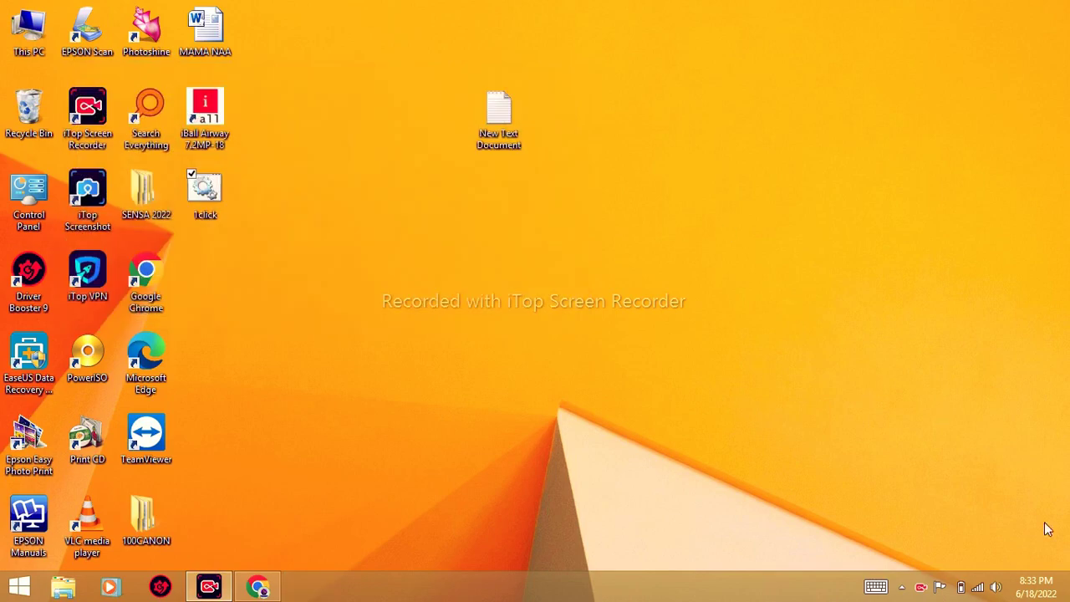